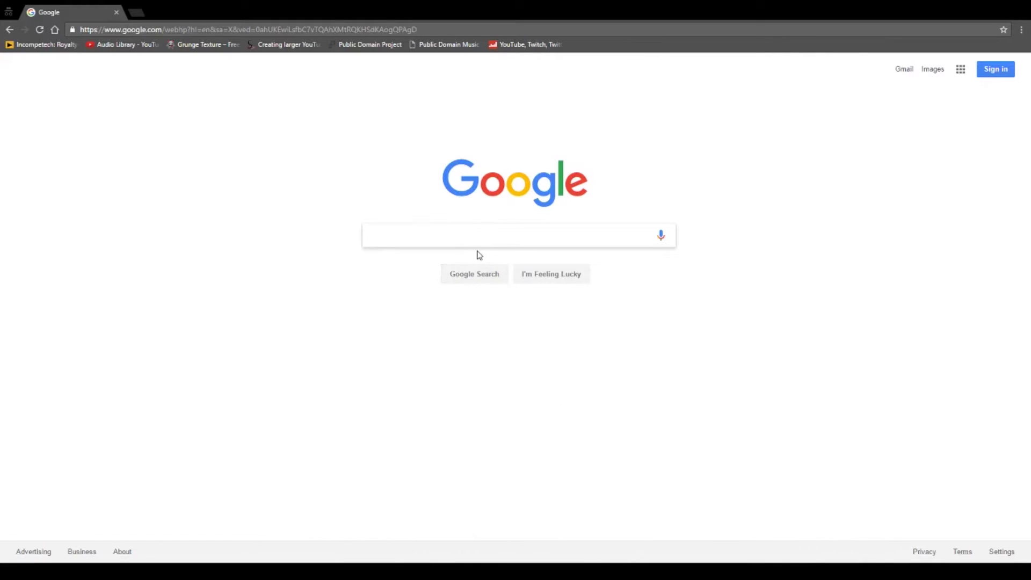
- Google 'longest article in the world' and open the Free Republic result 'A Nation Apart'
{"action": "type", "text": "longest"}
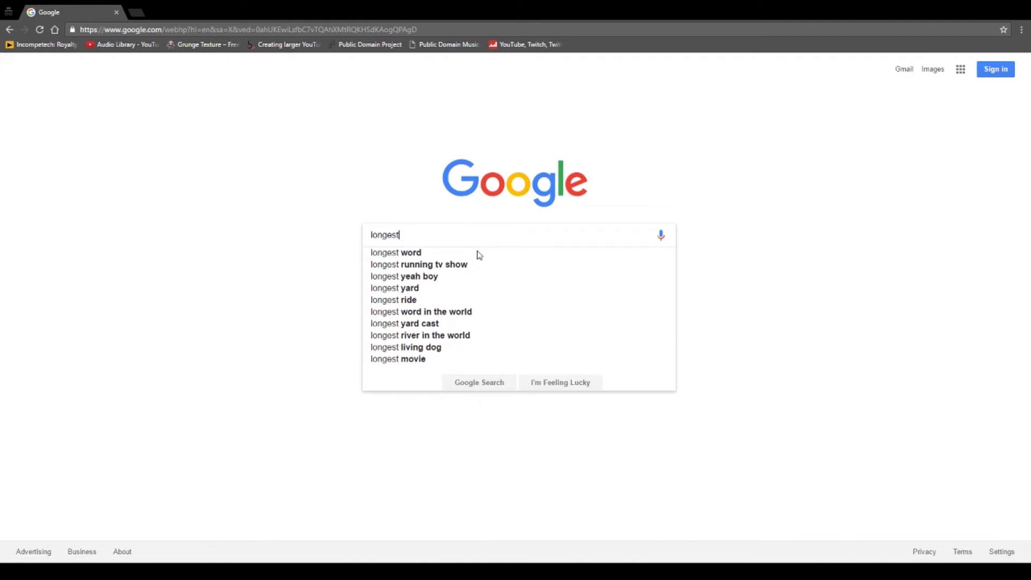
{"action": "type", "text": " article in the world"}
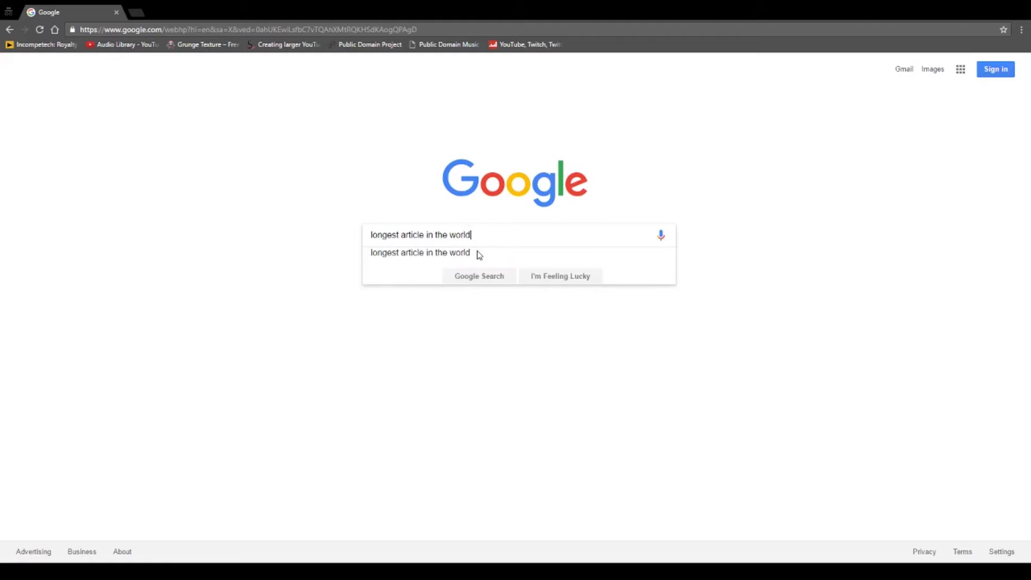
{"action": "key", "text": "Return"}
{"action": "left_click", "coordinate": [222, 154]}
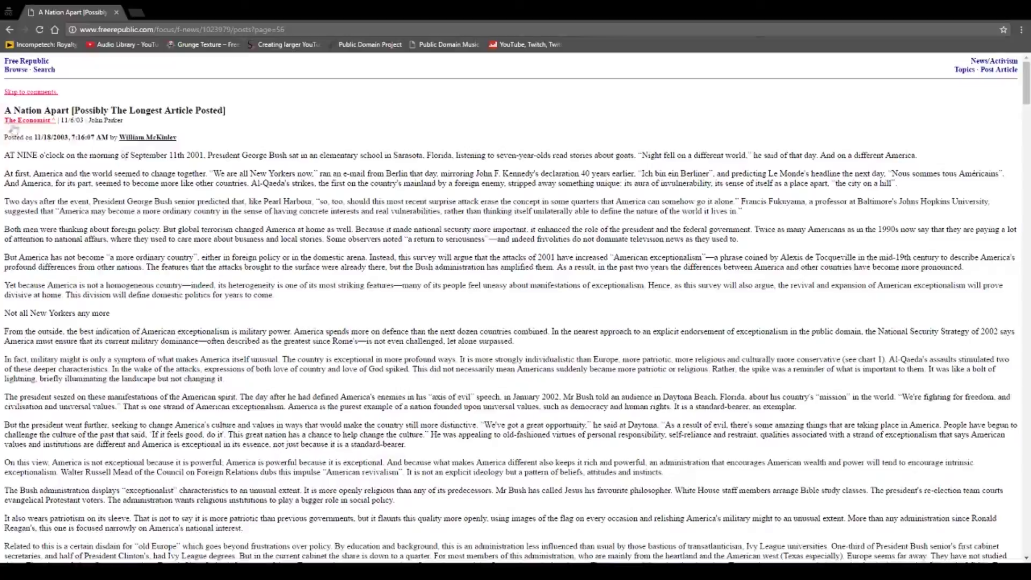
- Scroll through the 'A Nation Apart' article, then bring up the find-in-page bar with Ctrl+F
{"action": "left_click_drag", "start_coordinate": [1028, 89], "coordinate": [1001, 84]}
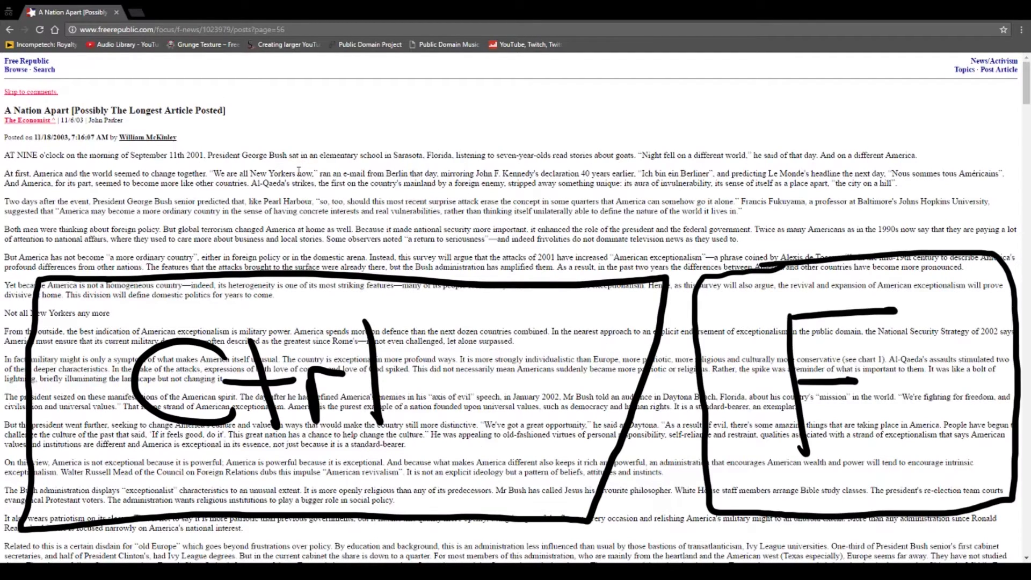
{"action": "key", "text": "ctrl+f"}
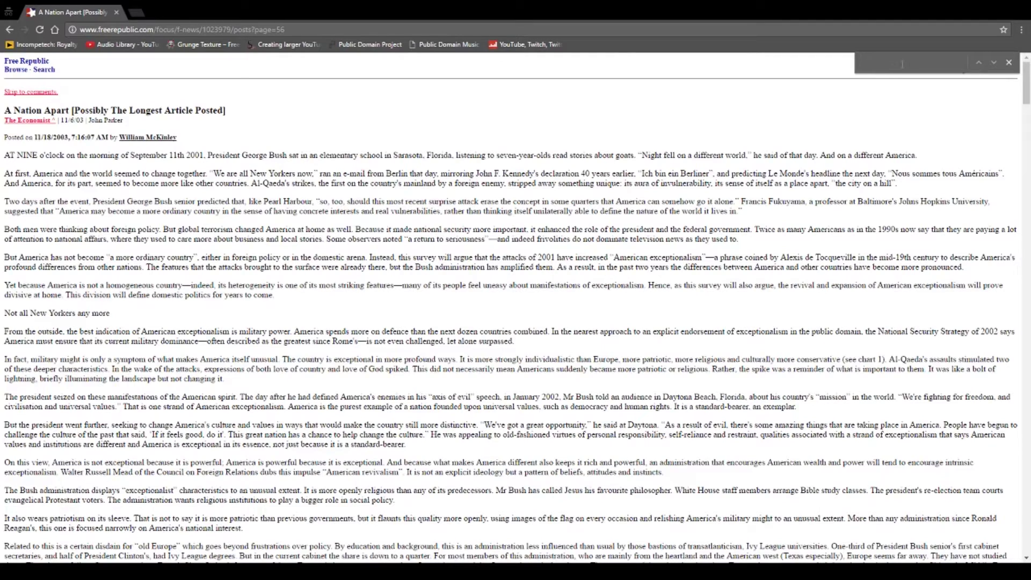
- Find 'bush' in the article and step forward and back through its 54 matches
{"action": "type", "text": "bush"}
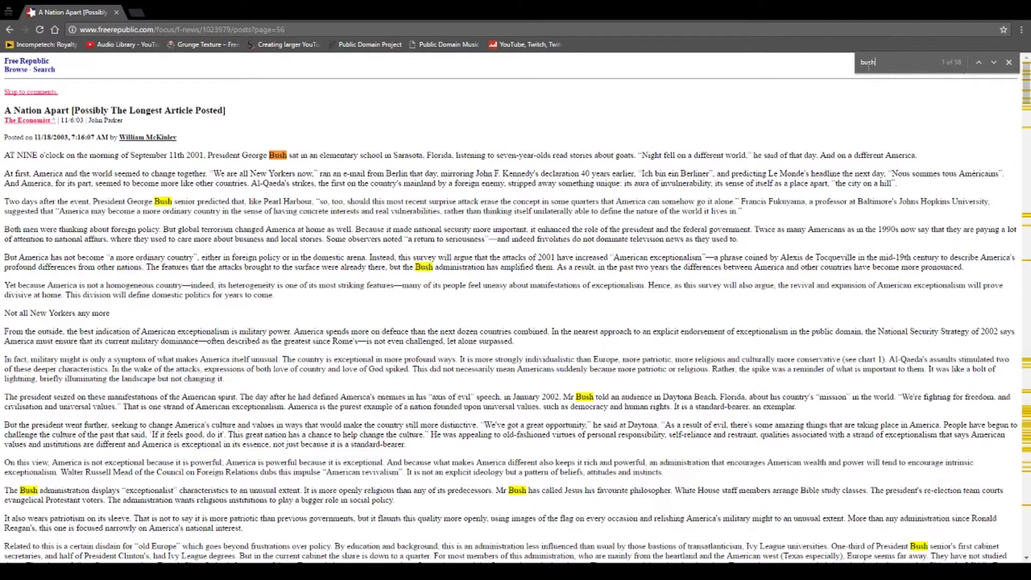
{"action": "key", "text": "Return"}
{"action": "key", "text": "Return"}
{"action": "key", "text": "Return"}
{"action": "key", "text": "Return"}
{"action": "key", "text": "Return"}
{"action": "key", "text": "Return"}
{"action": "key", "text": "Return"}
{"action": "key", "text": "Return"}
{"action": "key", "text": "Return"}
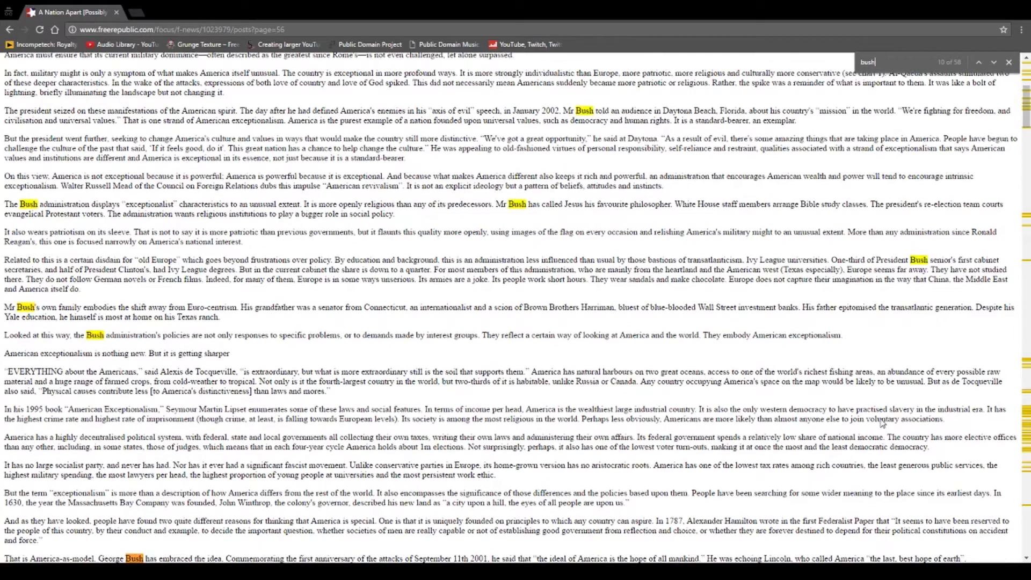
{"action": "key", "text": "Return"}
{"action": "key", "text": "Return"}
{"action": "key", "text": "Return"}
{"action": "key", "text": "Return"}
{"action": "key", "text": "Return"}
{"action": "key", "text": "Return"}
{"action": "key", "text": "Return"}
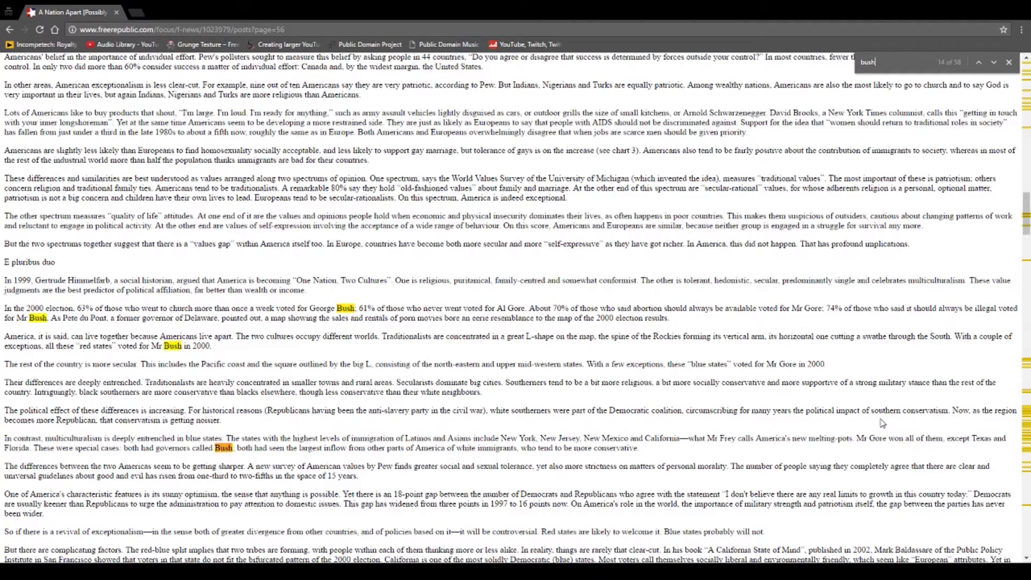
{"action": "key", "text": "Return"}
{"action": "key", "text": "Return"}
{"action": "key", "text": "Return"}
{"action": "key", "text": "Return"}
{"action": "key", "text": "Return"}
{"action": "key", "text": "Return"}
{"action": "key", "text": "Return"}
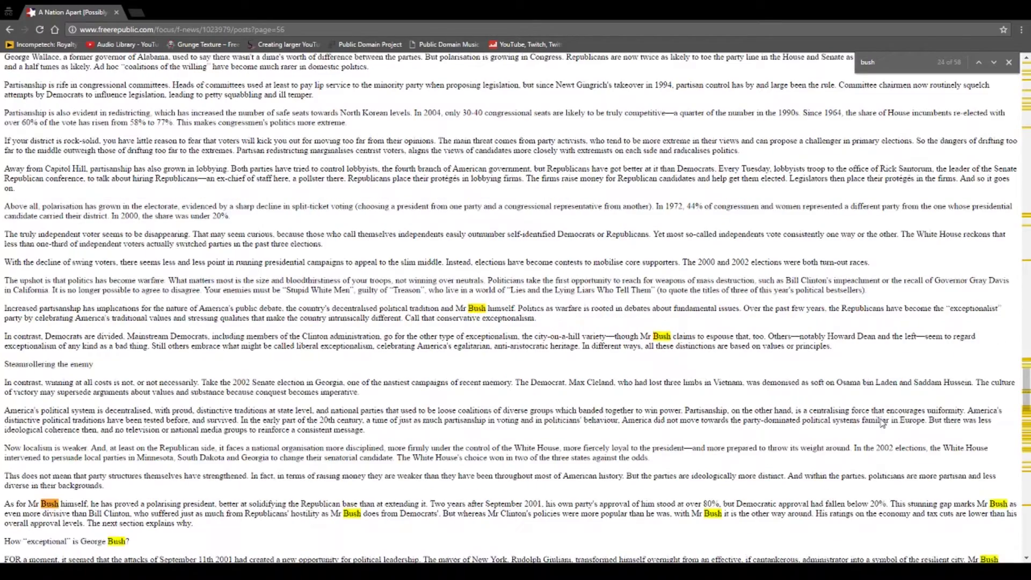
{"action": "left_click", "coordinate": [979, 63]}
{"action": "left_click", "coordinate": [978, 62]}
{"action": "left_click", "coordinate": [979, 63]}
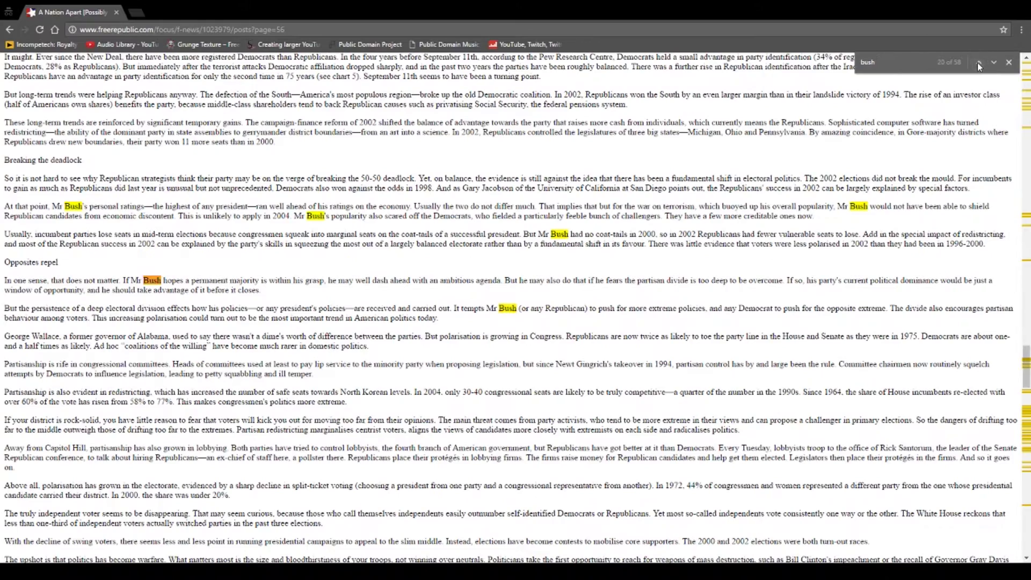
{"action": "left_click", "coordinate": [979, 63]}
{"action": "key", "text": "Return"}
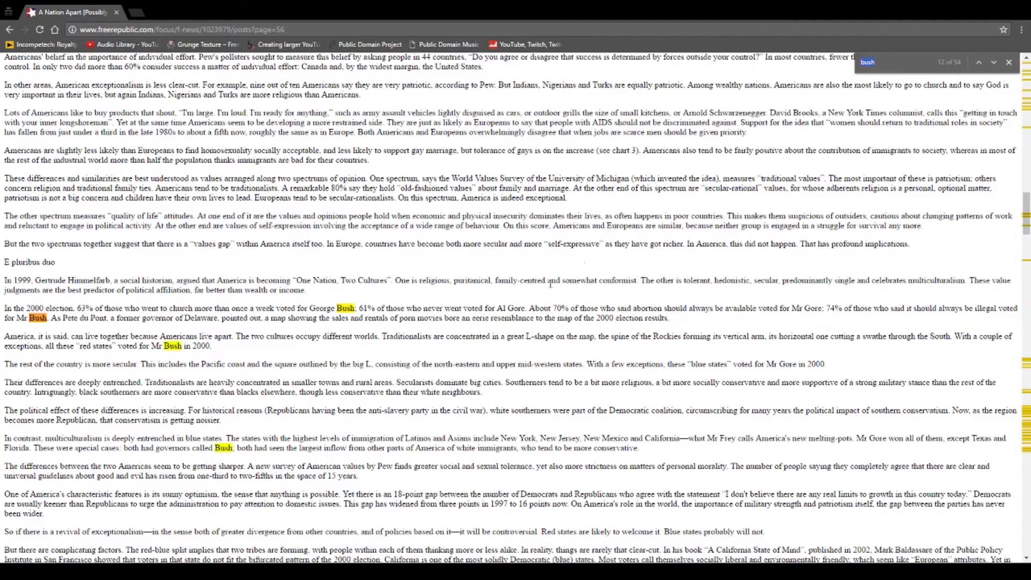
- Scroll back up the article and reselect the 'bush' search term
{"action": "scroll", "coordinate": [693, 164], "scroll_direction": "down", "scroll_amount": 15}
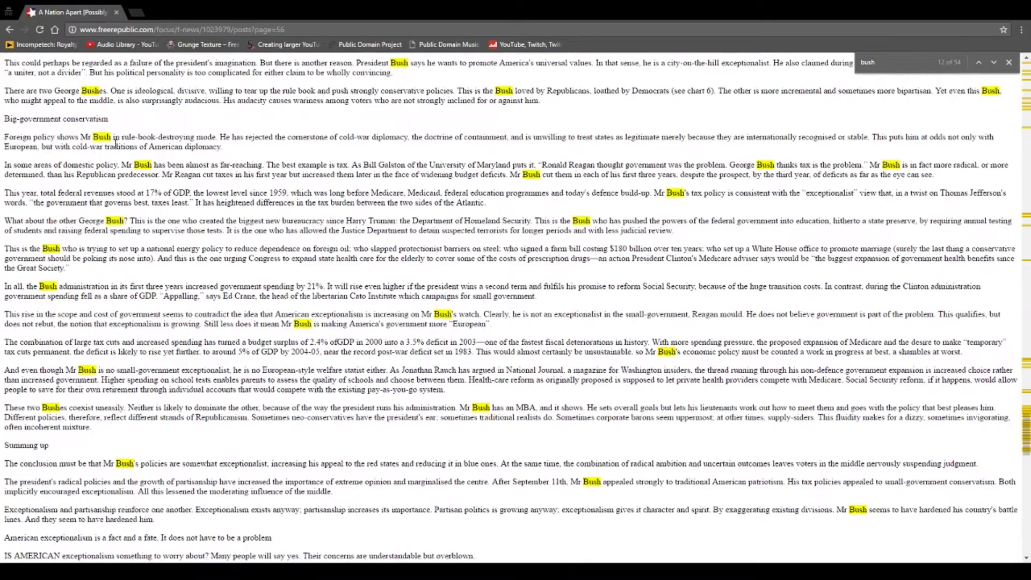
{"action": "scroll", "coordinate": [430, 238], "scroll_direction": "up", "scroll_amount": 10}
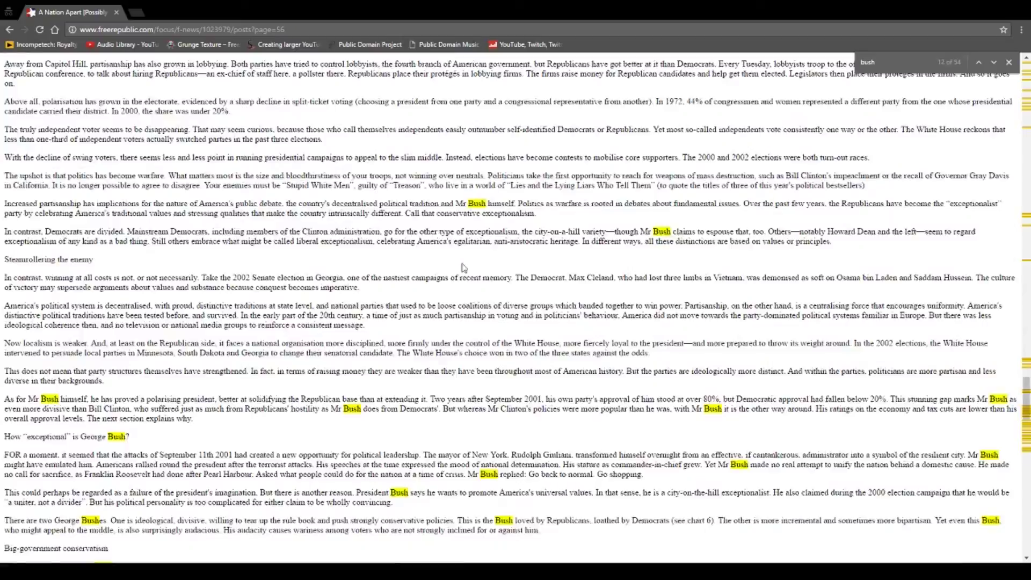
{"action": "scroll", "coordinate": [430, 239], "scroll_direction": "up", "scroll_amount": 10}
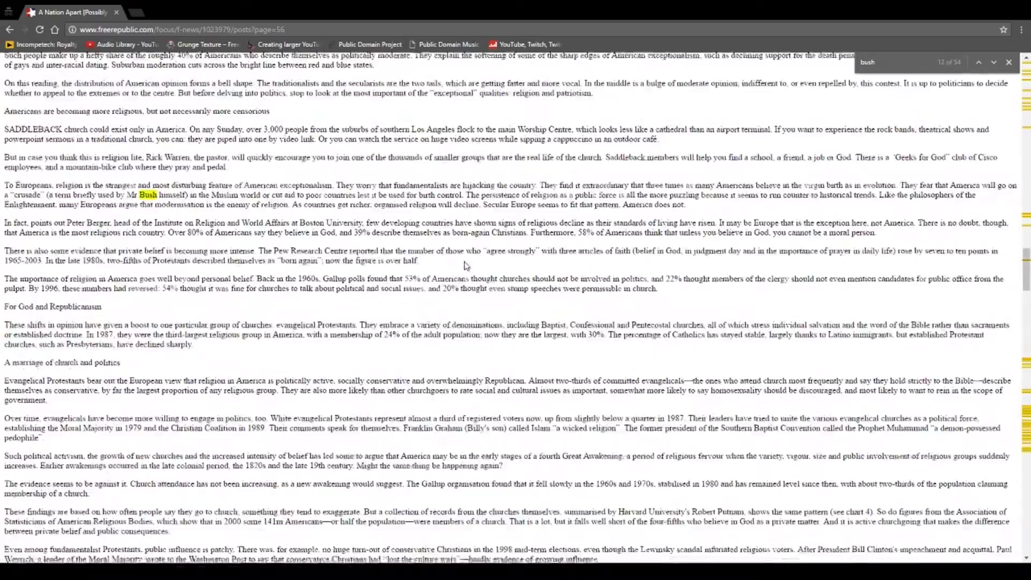
{"action": "scroll", "coordinate": [469, 267], "scroll_direction": "up", "scroll_amount": 15}
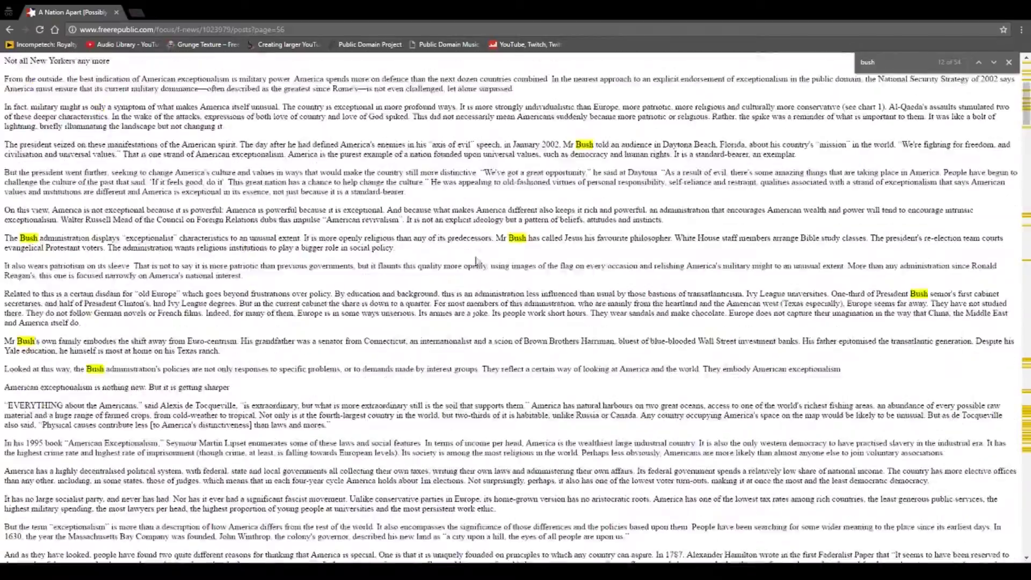
{"action": "key", "text": "ctrl+f"}
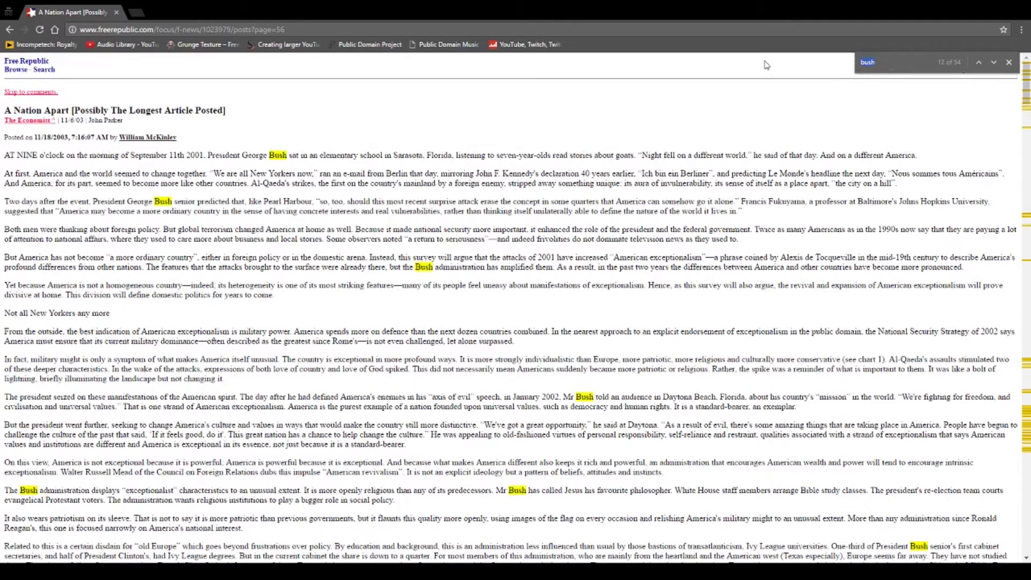
- Search the article for 'war' and step through several of its matches
{"action": "type", "text": "war"}
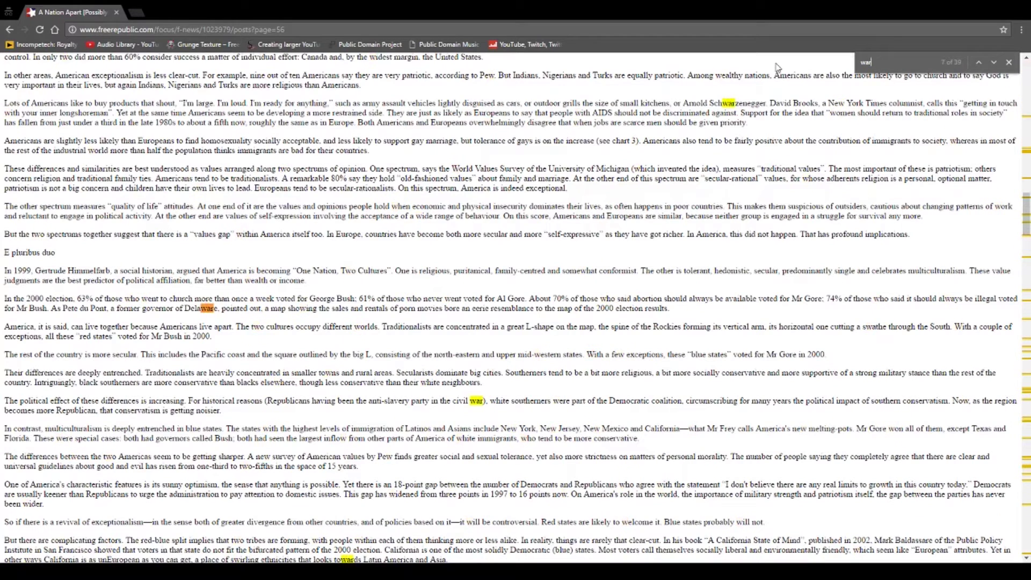
{"action": "key", "text": "Return"}
{"action": "key", "text": "Return"}
{"action": "key", "text": "Return"}
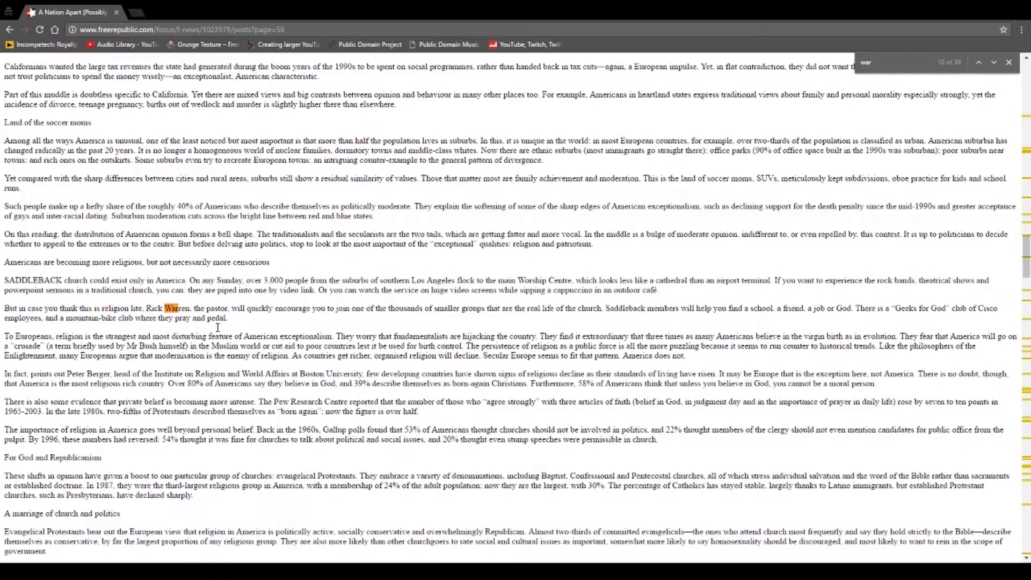
{"action": "key", "text": "Return"}
{"action": "key", "text": "Return"}
{"action": "key", "text": "Return"}
{"action": "key", "text": "Return"}
{"action": "key", "text": "Return"}
{"action": "key", "text": "Return"}
{"action": "key", "text": "Return"}
{"action": "key", "text": "Return"}
{"action": "key", "text": "Return"}
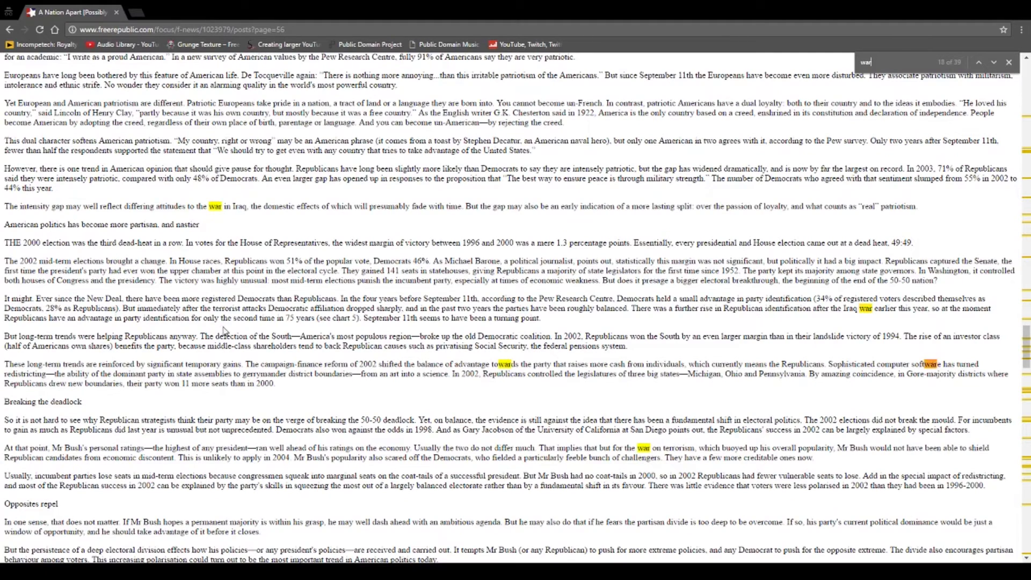
{"action": "key", "text": "Return"}
{"action": "key", "text": "Return"}
{"action": "key", "text": "Return"}
{"action": "key", "text": "Return"}
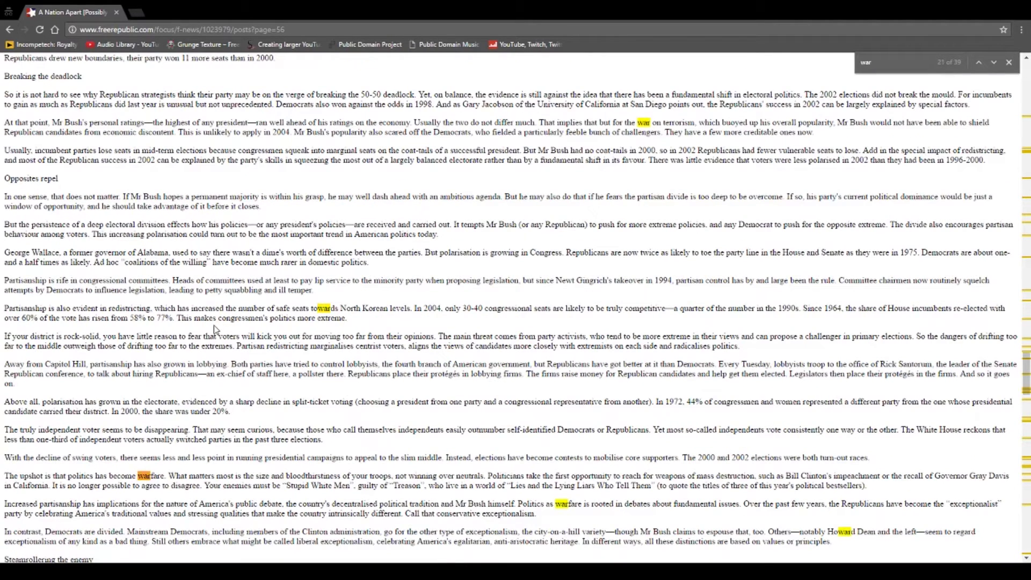
- Change the search to 'iraq', cycle through its six matches, then clear the query
{"action": "key", "text": "ctrl+f"}
{"action": "type", "text": "iraq"}
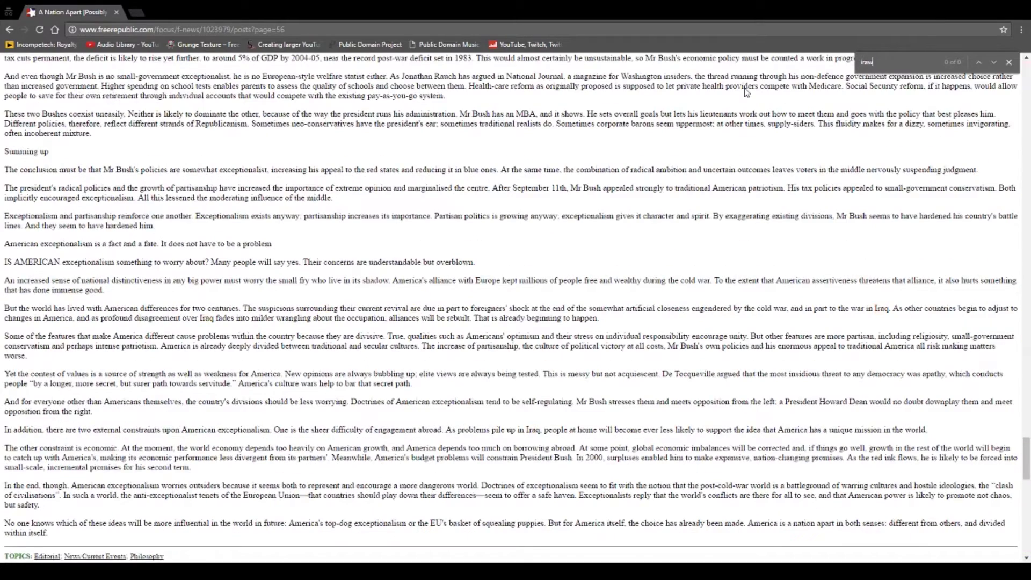
{"action": "key", "text": "Return"}
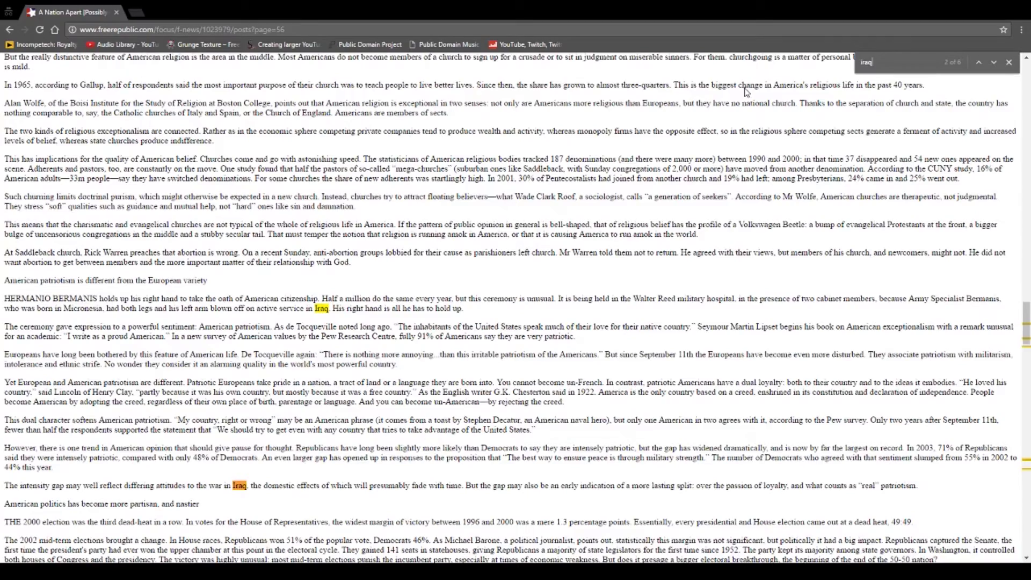
{"action": "key", "text": "Return"}
{"action": "key", "text": "Return"}
{"action": "key", "text": "BackSpace"}
{"action": "key", "text": "BackSpace"}
{"action": "key", "text": "BackSpace"}
{"action": "key", "text": "BackSpace"}
- Search for 'twin towers' and then 'world trade center', finding no matches, and close the find bar
{"action": "type", "text": "twin towers"}
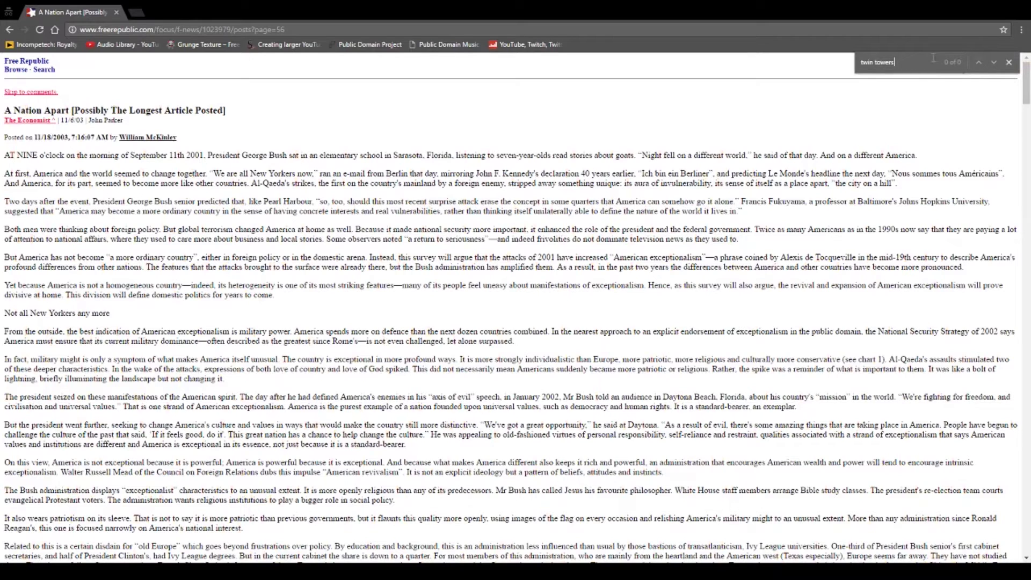
{"action": "key", "text": "ctrl+f"}
{"action": "type", "text": "w"}
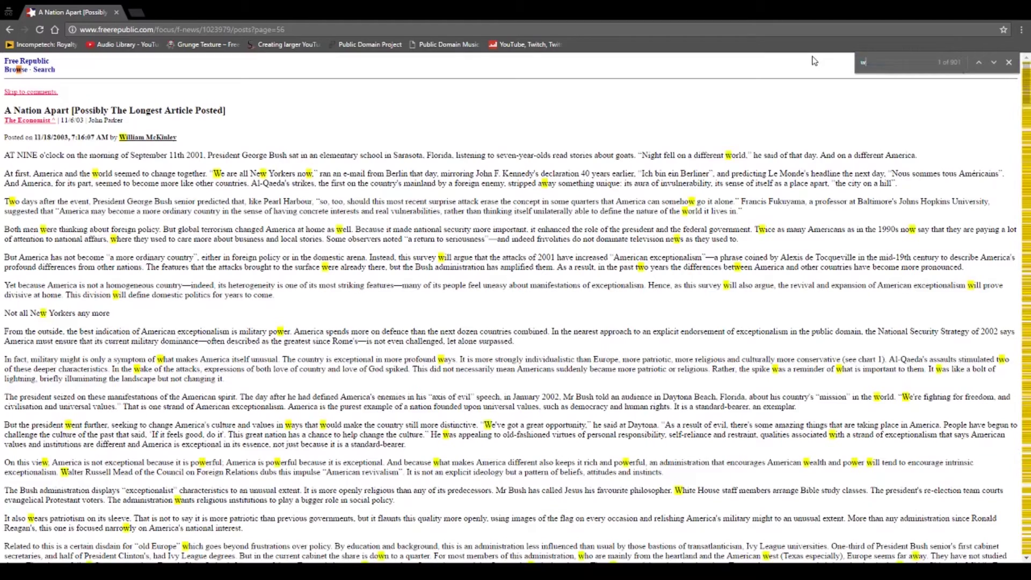
{"action": "type", "text": "orld trade ceb"}
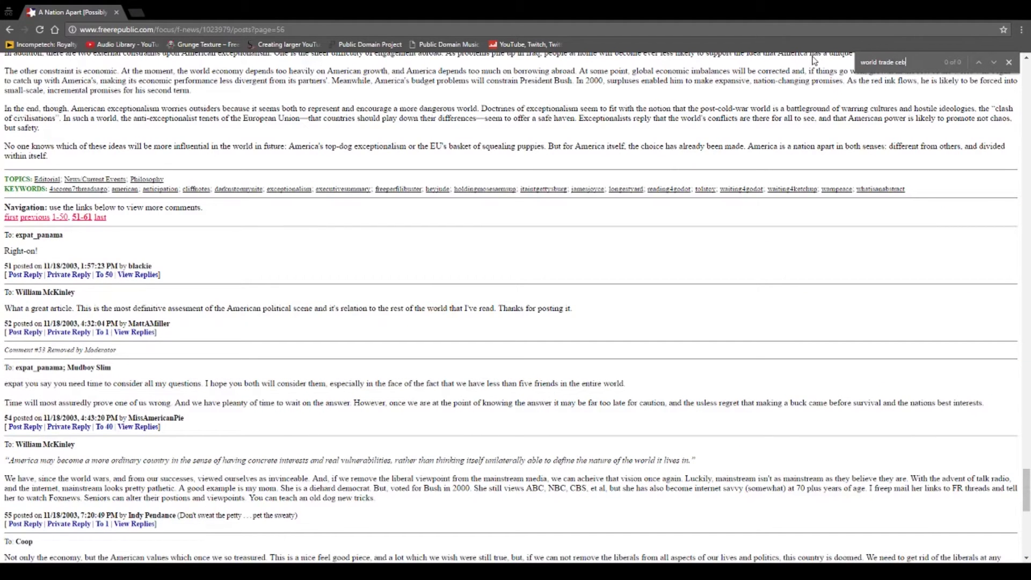
{"action": "type", "text": "nter"}
{"action": "key", "text": "Escape"}
{"action": "left_click_drag", "start_coordinate": [1026, 489], "coordinate": [1027, 415]}
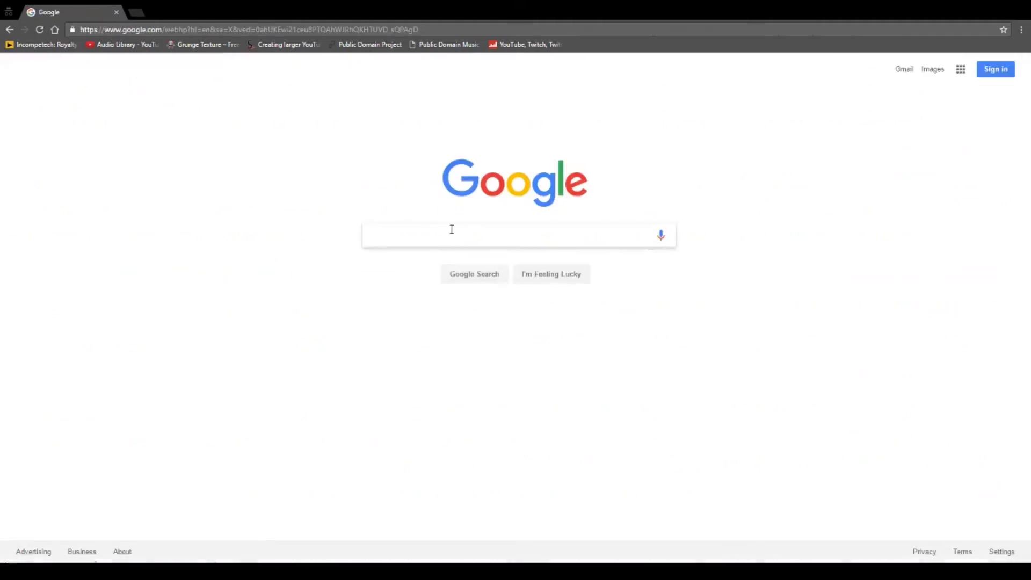
- Google 'ctrl f', open the Sydney Morning Herald article 'Only one in 10 know what Ctrl-F does', and scroll down it
{"action": "type", "text": "ctrl f"}
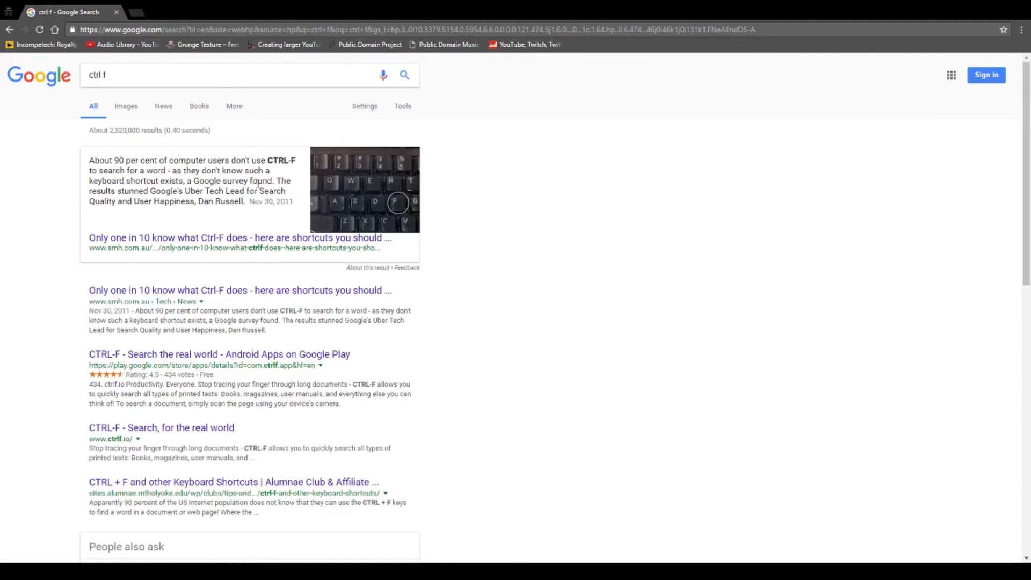
{"action": "left_click", "coordinate": [208, 242]}
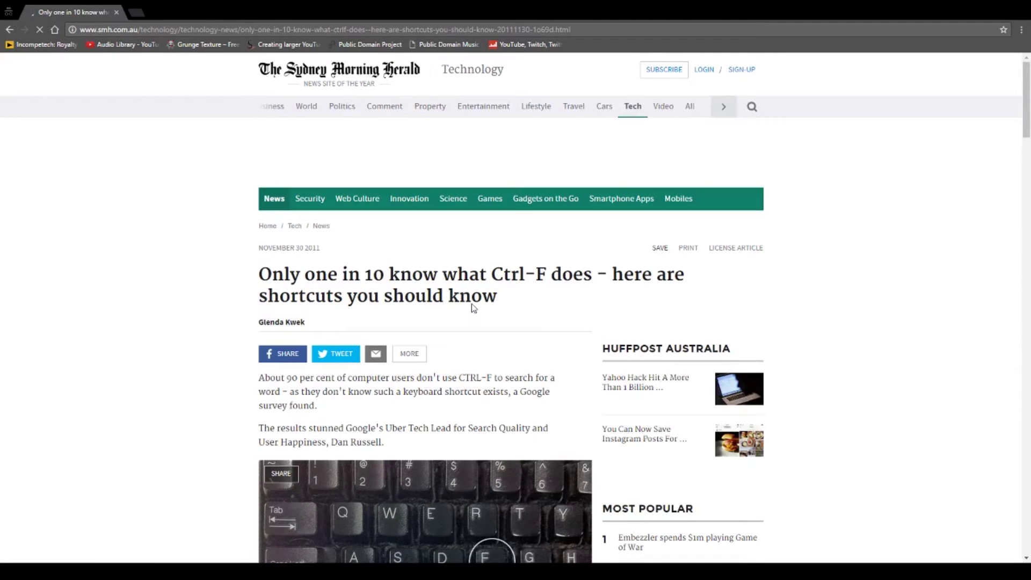
{"action": "scroll", "coordinate": [468, 303], "scroll_direction": "down", "scroll_amount": 1}
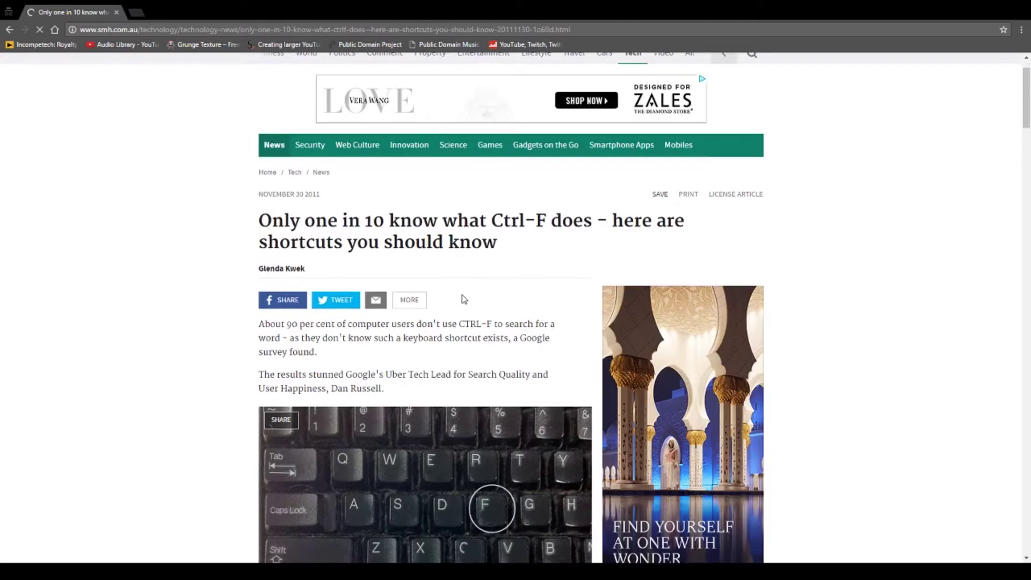
{"action": "scroll", "coordinate": [464, 299], "scroll_direction": "down", "scroll_amount": 2}
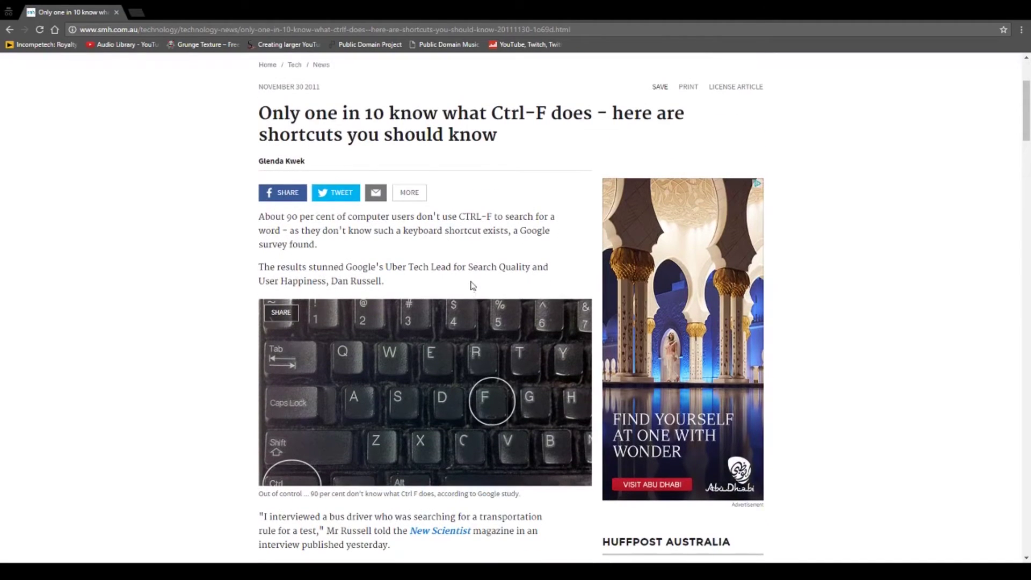